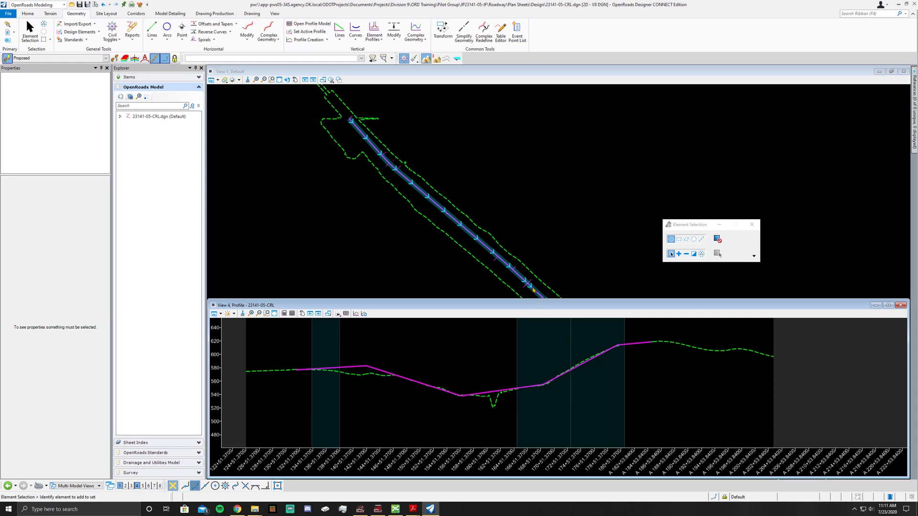
# Enlarge the CRL profile view to fill most of the window and turn Civil AccuDraw off
pyautogui.moveTo(532, 301); pyautogui.dragTo(524, 184)
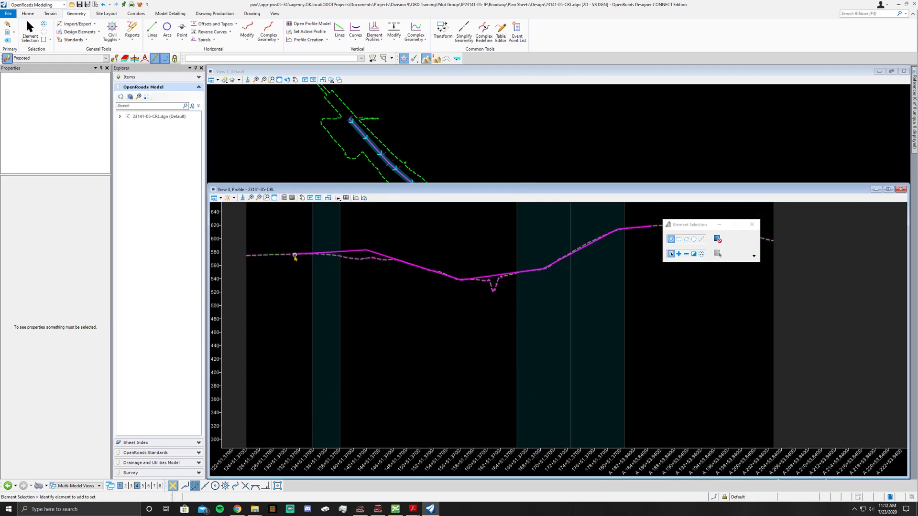
pyautogui.scroll(5, 295, 258)
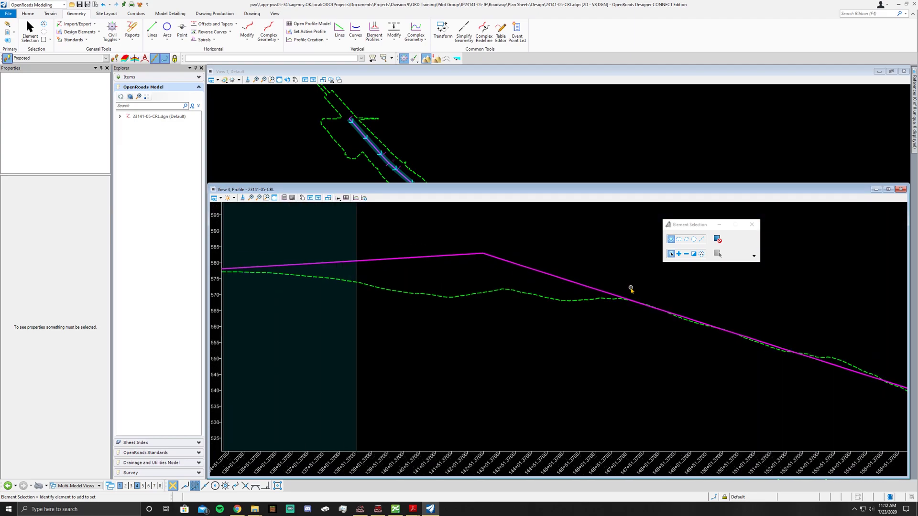
pyautogui.scroll(-2, 626, 288)
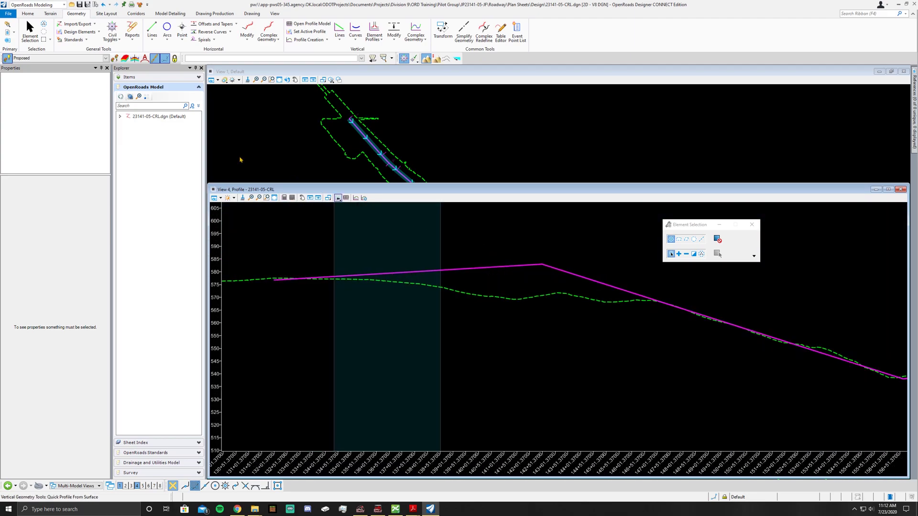
pyautogui.click(404, 62)
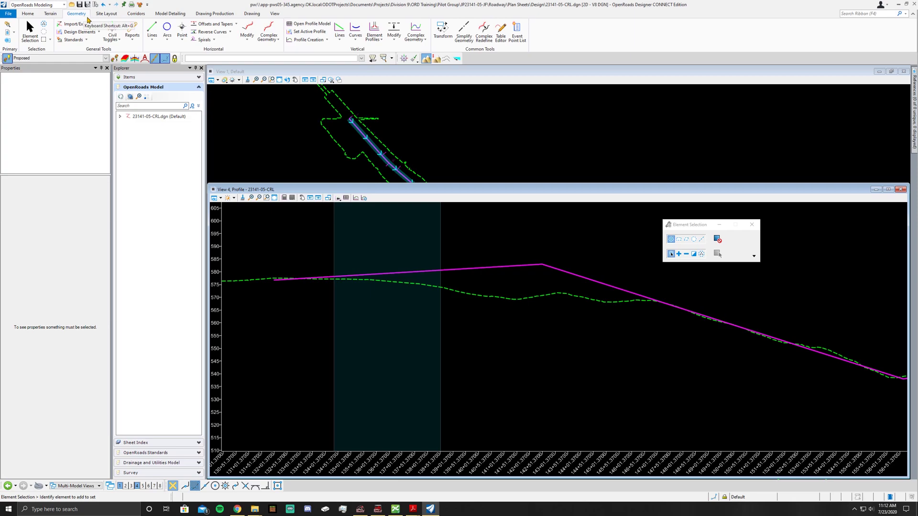
# Start Parabola Between Elements and pick the left and right tangents at the first high point
pyautogui.click(355, 33)
pyautogui.moveTo(402, 78)
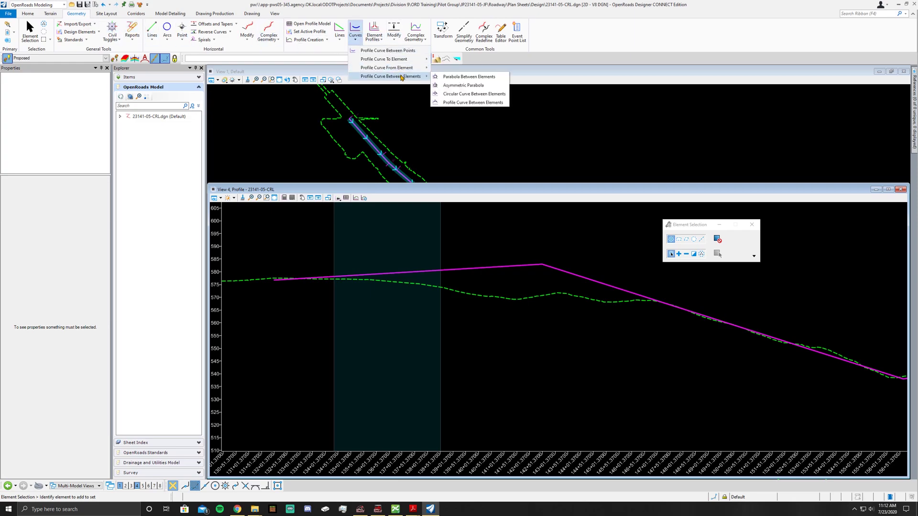
pyautogui.click(493, 77)
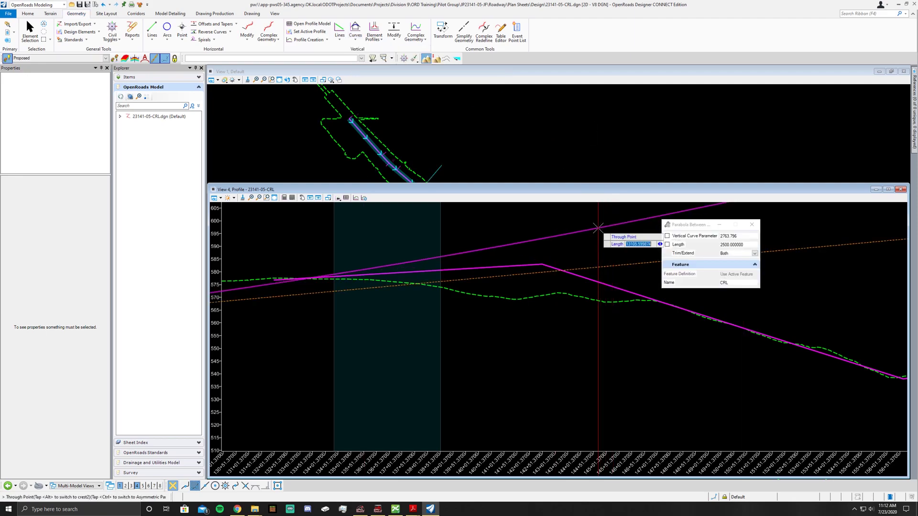
pyautogui.rightClick(544, 247)
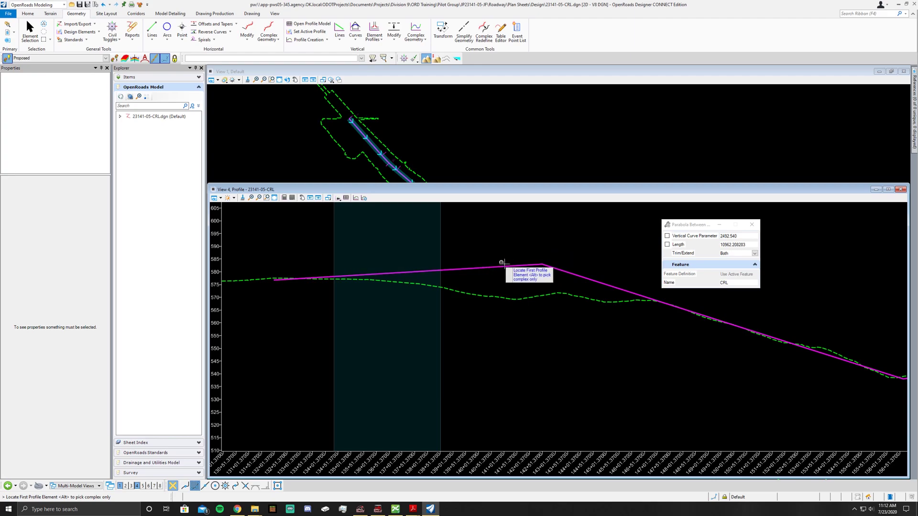
pyautogui.scroll(-1, 510, 250)
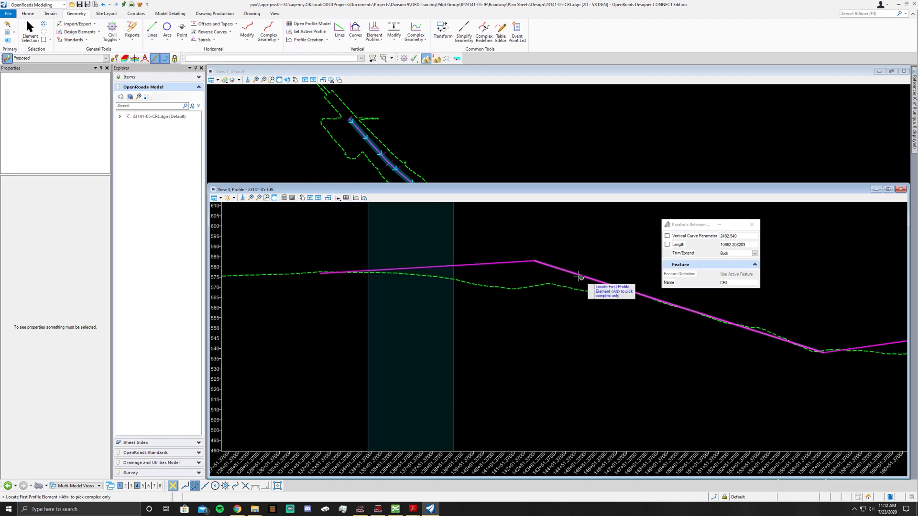
pyautogui.click(526, 262)
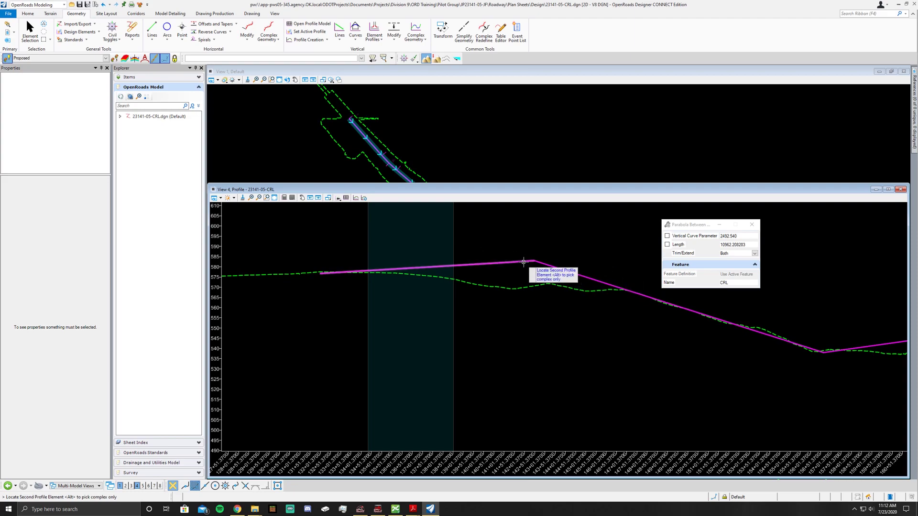
pyautogui.click(567, 269)
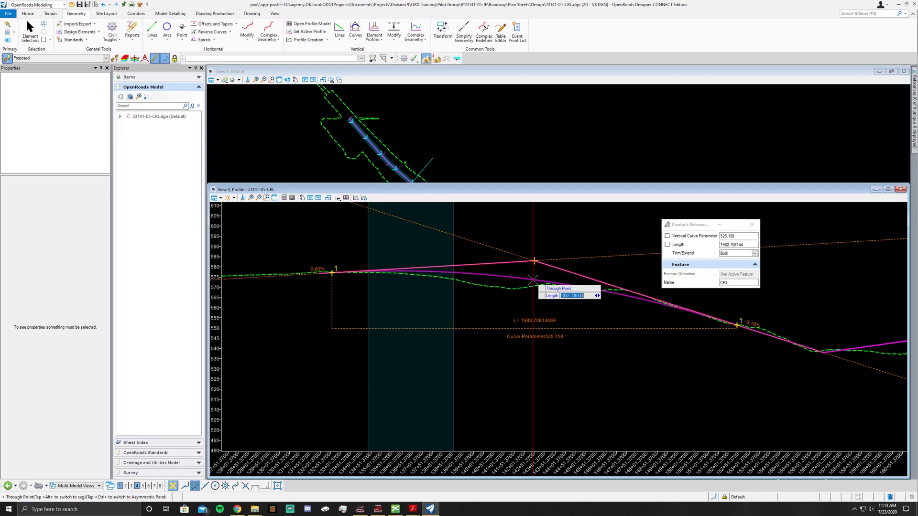
# Lock the crest curve length at 1200, accept the through point, and trim both tangents
pyautogui.write('1200')
pyautogui.press('Return')
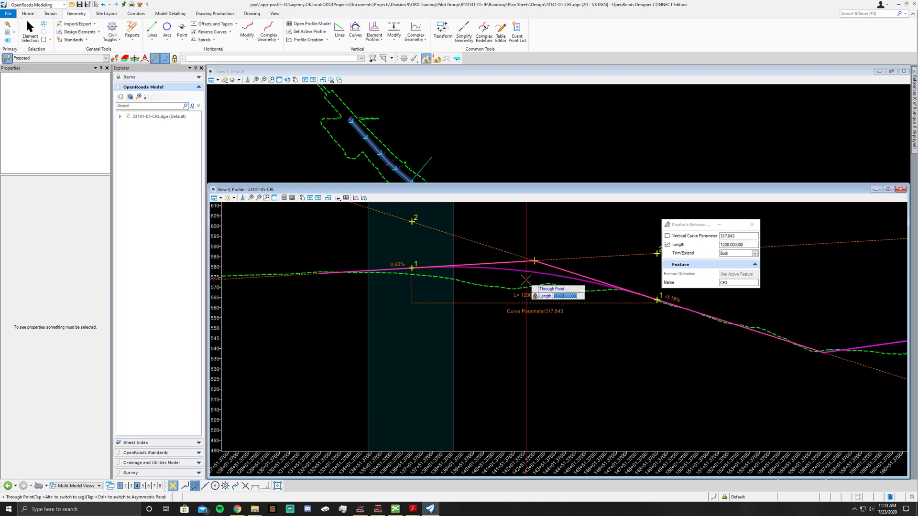
pyautogui.click(525, 279)
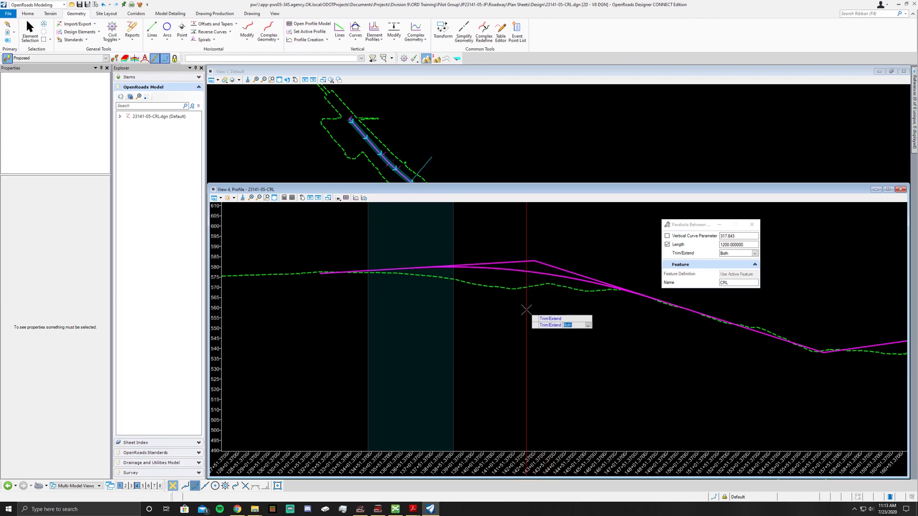
pyautogui.click(526, 310)
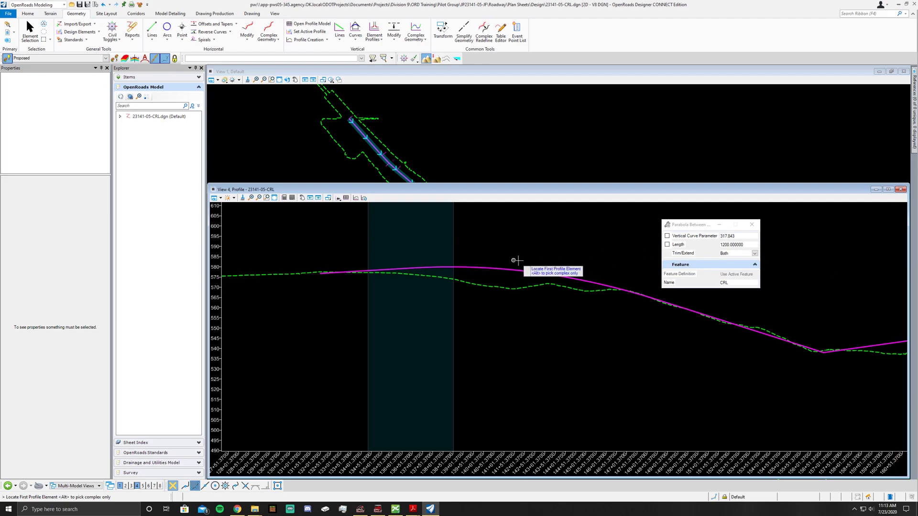
# Check the rounded sag and upper crest curves on the CRL profile, then exit the parabola tool
pyautogui.scroll(-1, 526, 265)
pyautogui.scroll(-1, 574, 282)
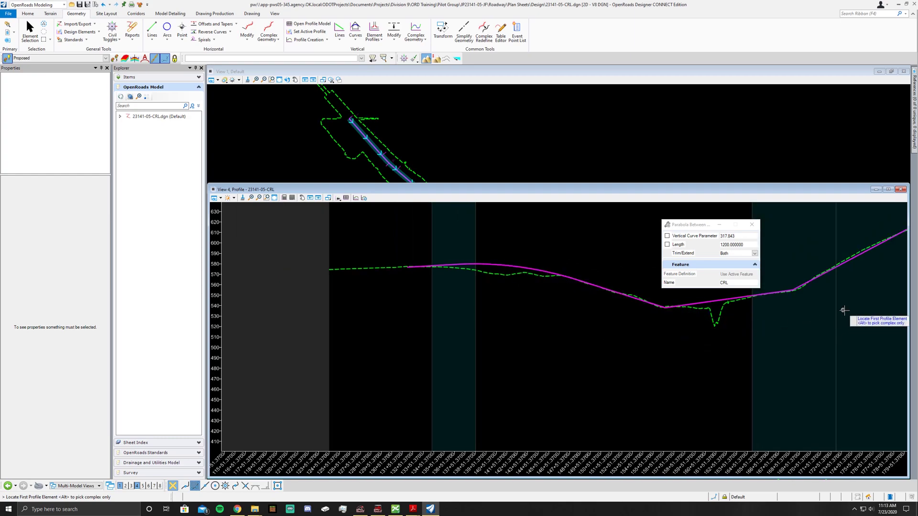
pyautogui.scroll(1, 765, 316)
pyautogui.scroll(1, 807, 319)
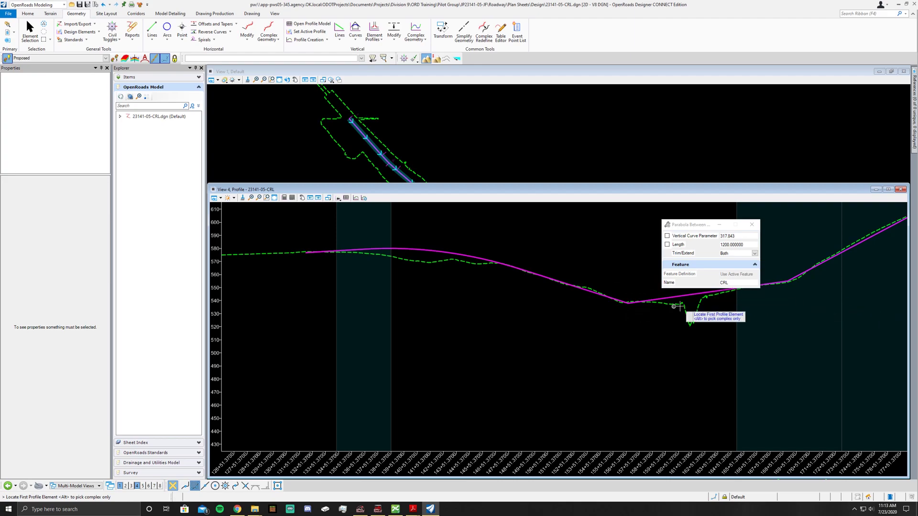
pyautogui.scroll(3, 622, 294)
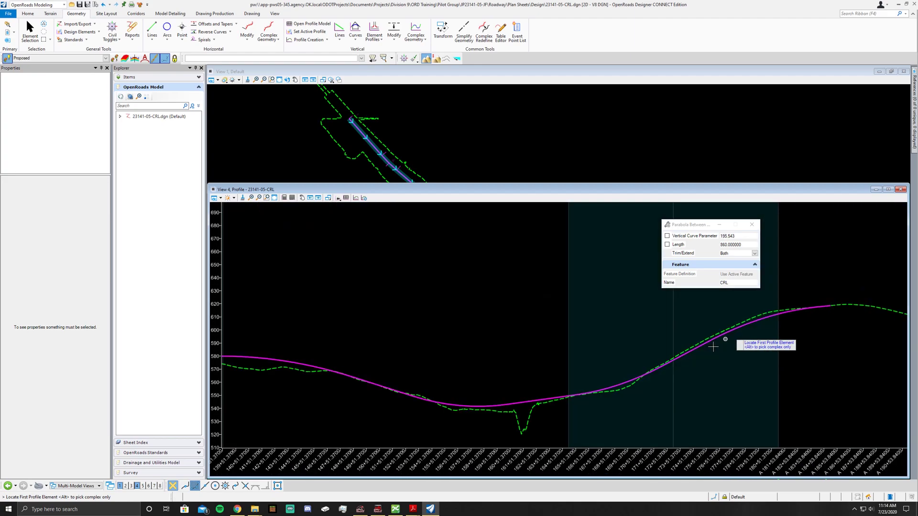
pyautogui.scroll(-3, 636, 316)
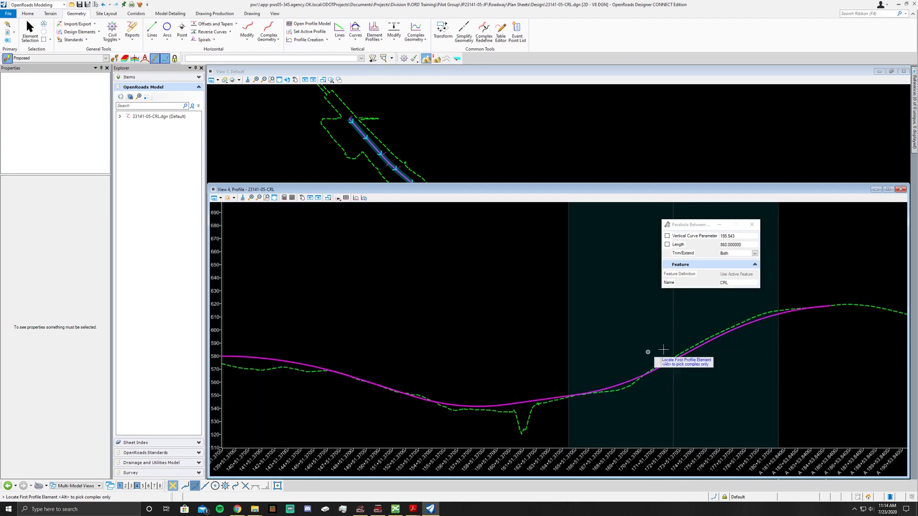
pyautogui.scroll(-1, 648, 348)
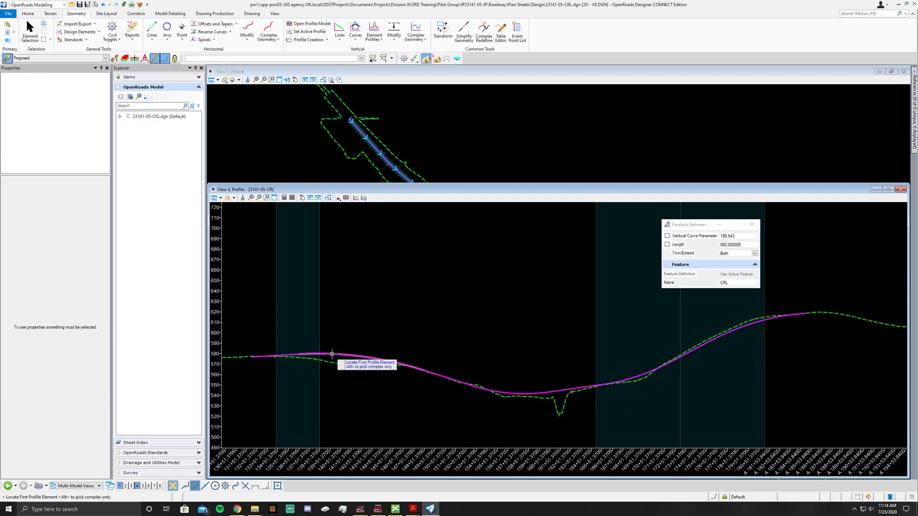
pyautogui.rightClick(354, 309)
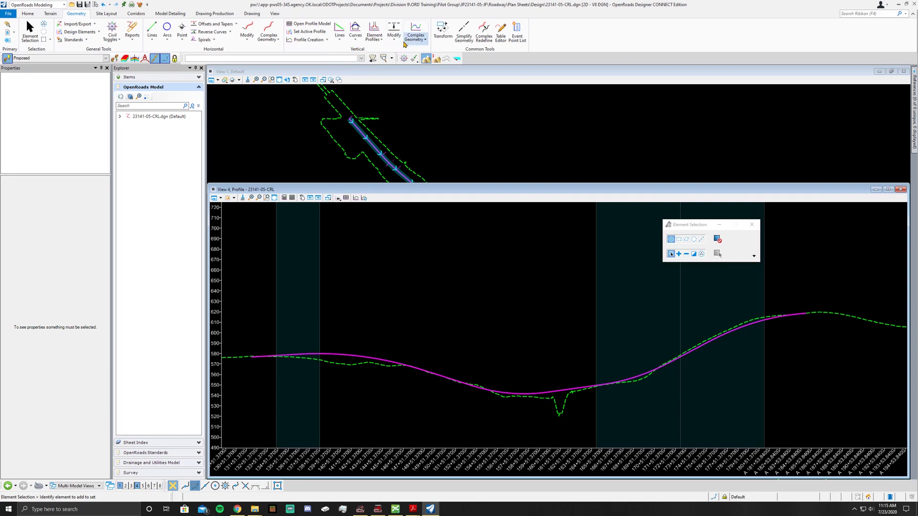
# Launch Profile Complex By Elements from the Complex Geometry list
pyautogui.click(424, 41)
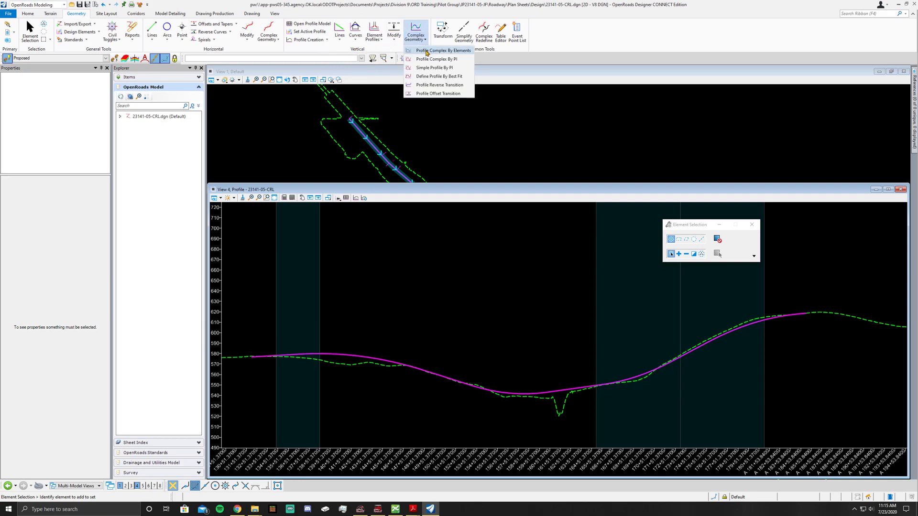
pyautogui.click(427, 51)
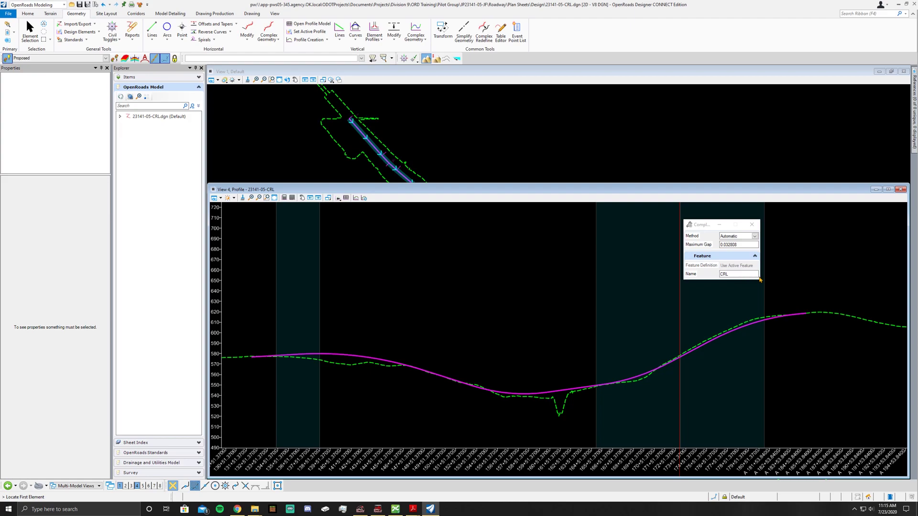
# Enable the CRL feature name, pick the first profile element, and accept the joined complex profile
pyautogui.click(738, 276)
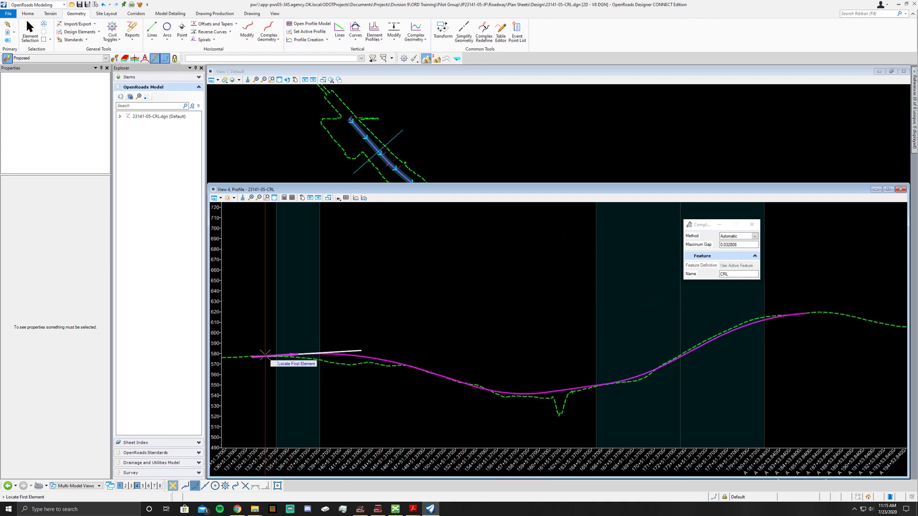
pyautogui.scroll(6, 264, 357)
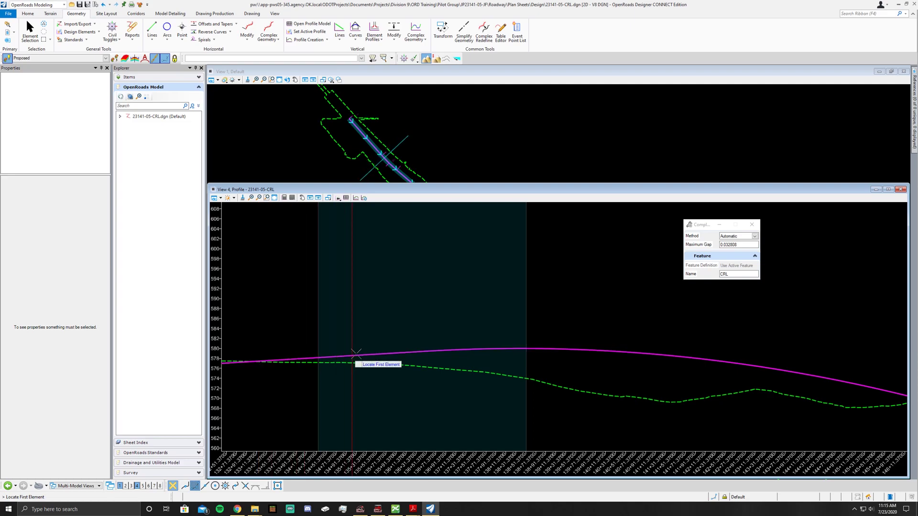
pyautogui.scroll(-2, 291, 359)
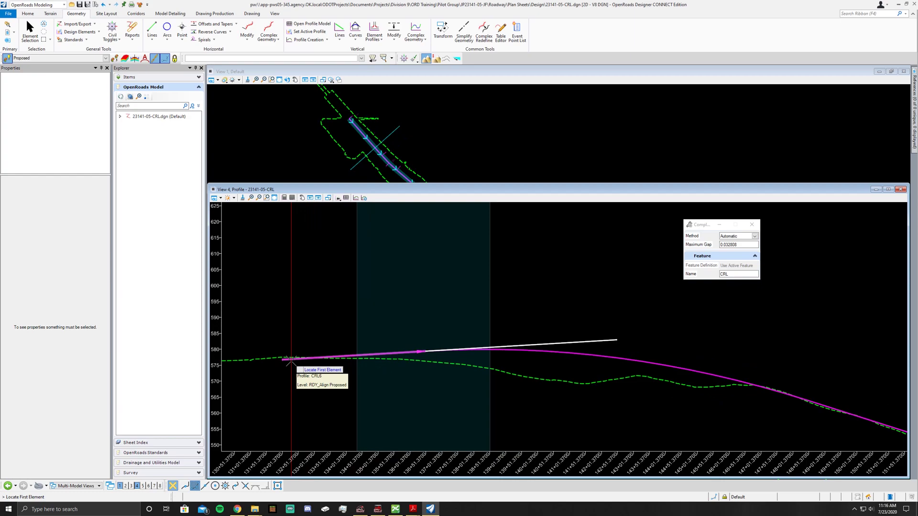
pyautogui.click(291, 358)
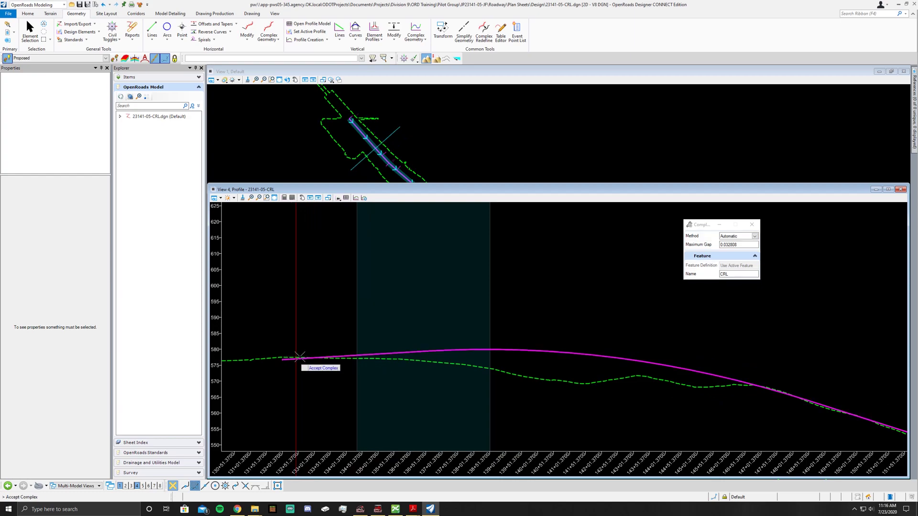
pyautogui.click(335, 326)
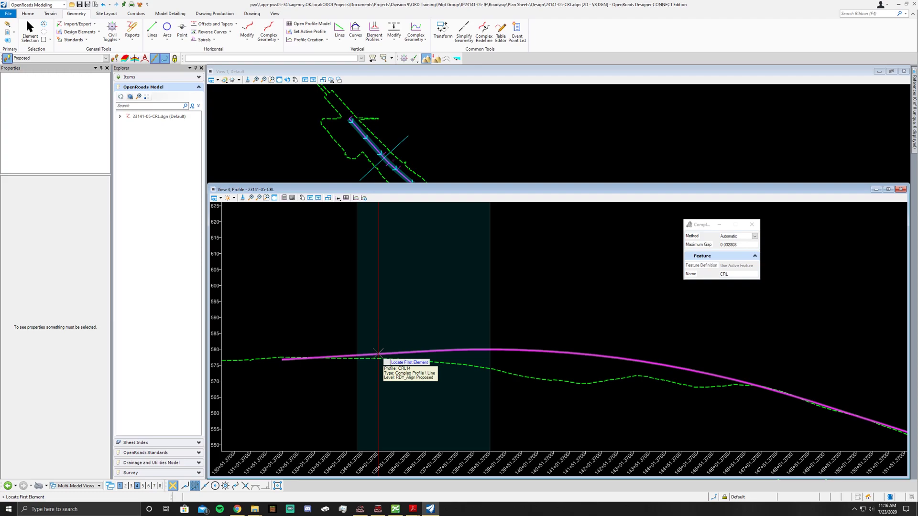
pyautogui.scroll(-6, 382, 351)
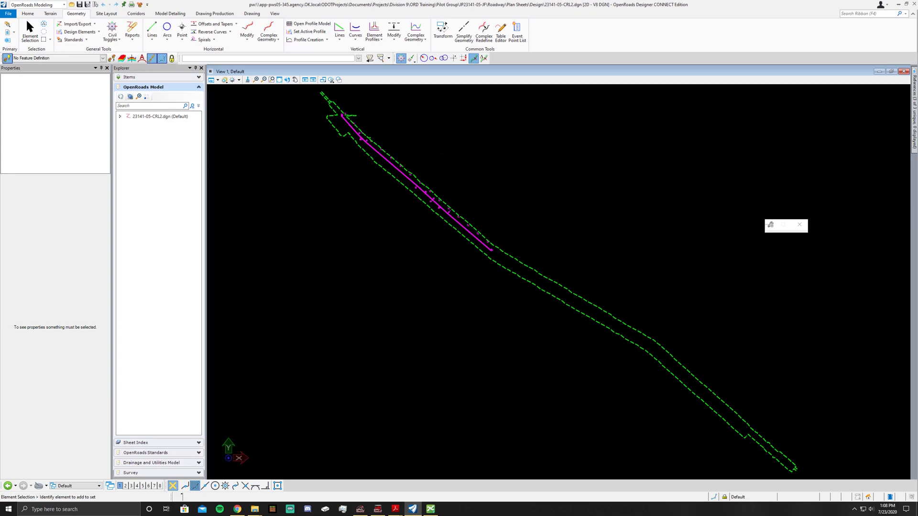
# Switch to a 2 Views Plan/Profile layout and open the magenta alignment's profile in View 4
pyautogui.rightClick(538, 182)
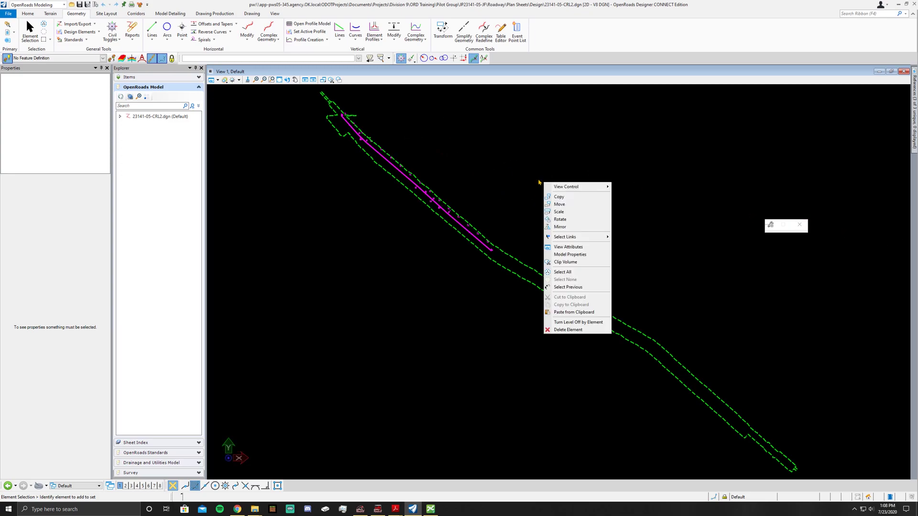
pyautogui.moveTo(578, 187)
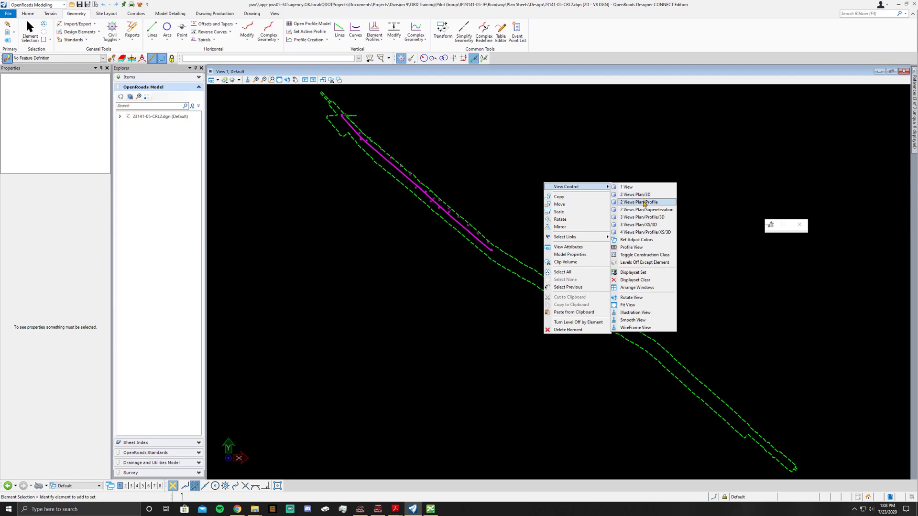
pyautogui.click(644, 202)
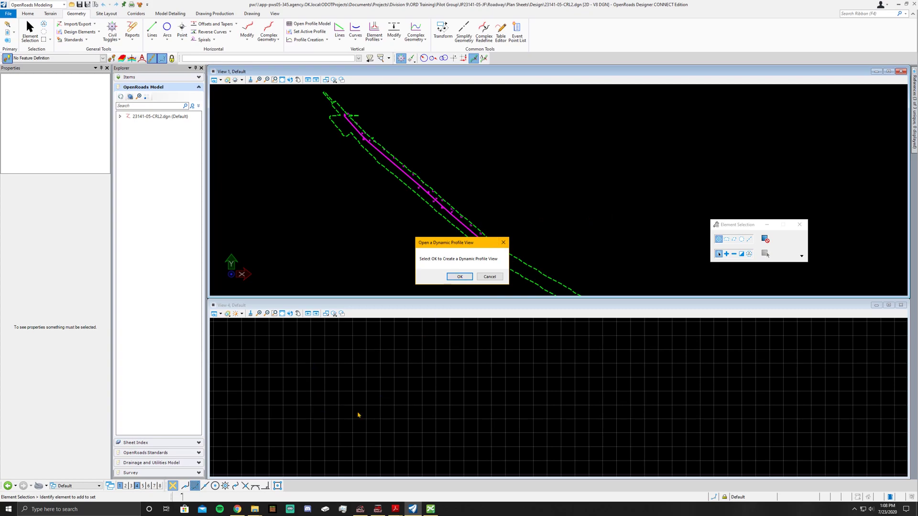
pyautogui.click(459, 277)
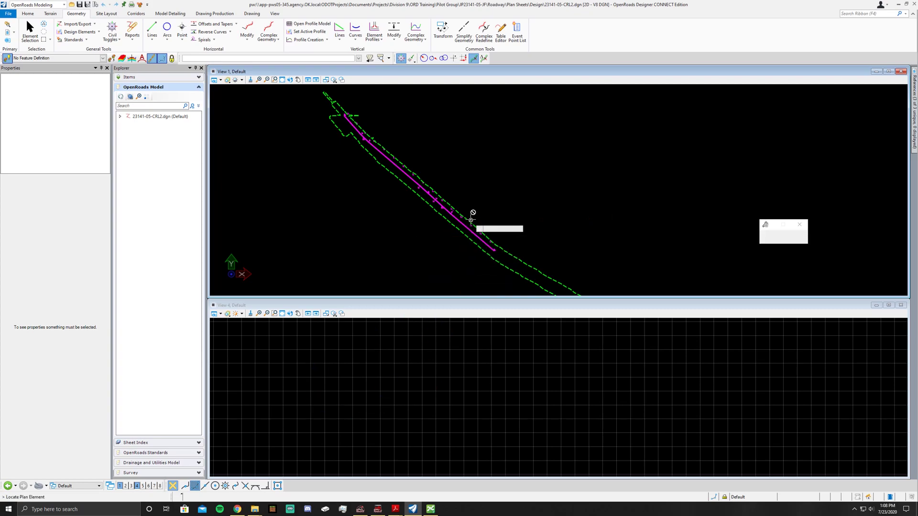
pyautogui.click(457, 231)
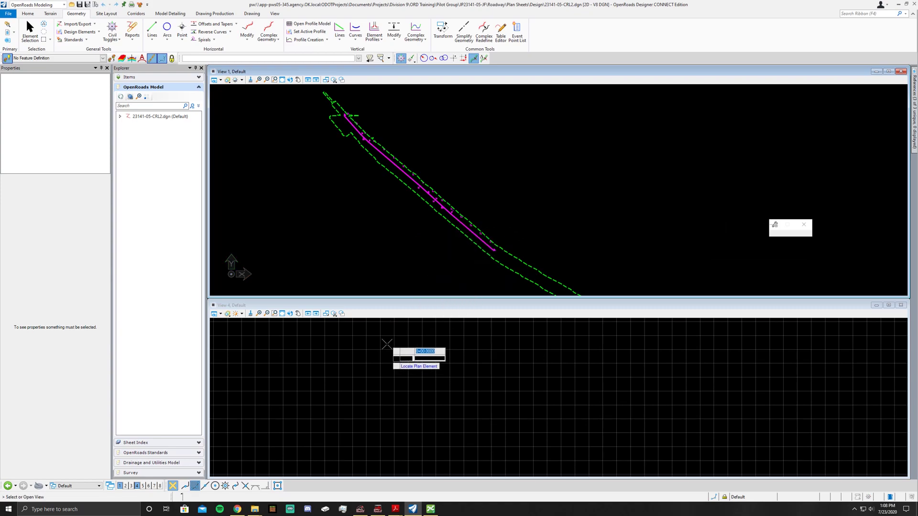
pyautogui.click(387, 345)
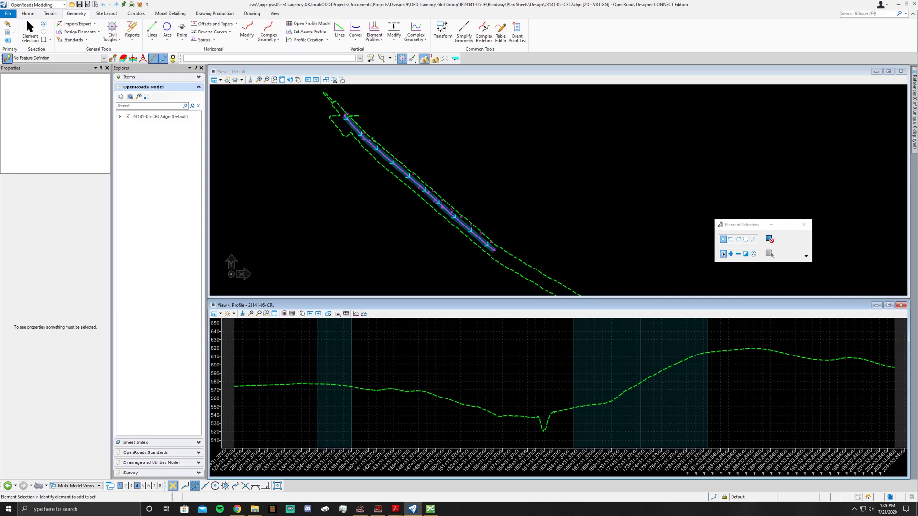
# Select the existing-ground profile in View 4 and make it the active profile
pyautogui.click(416, 392)
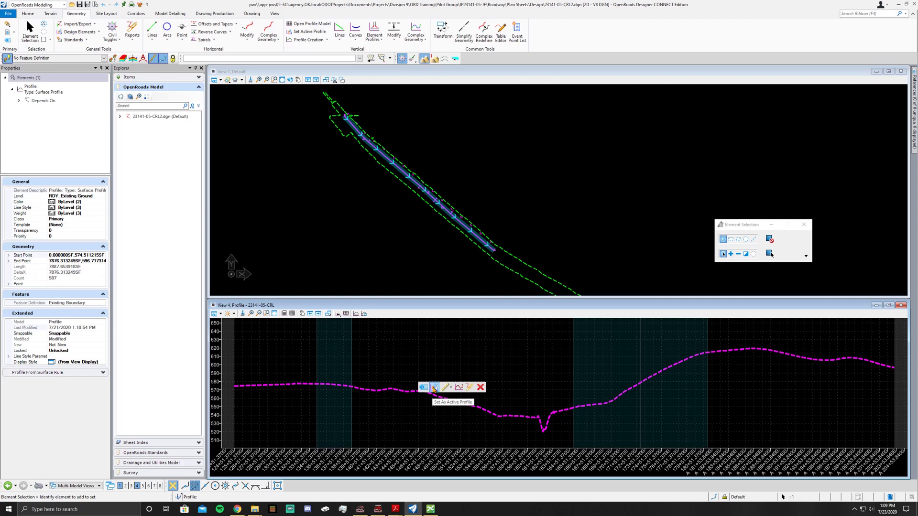
pyautogui.click(434, 388)
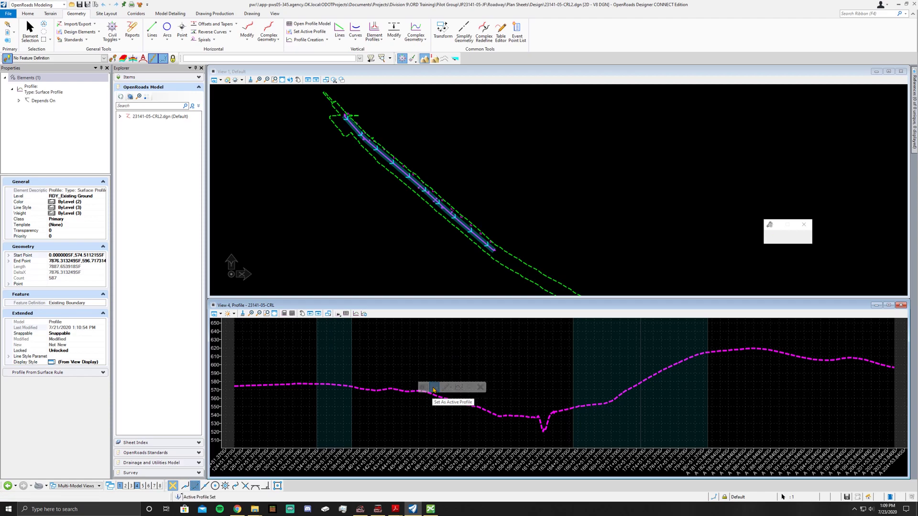